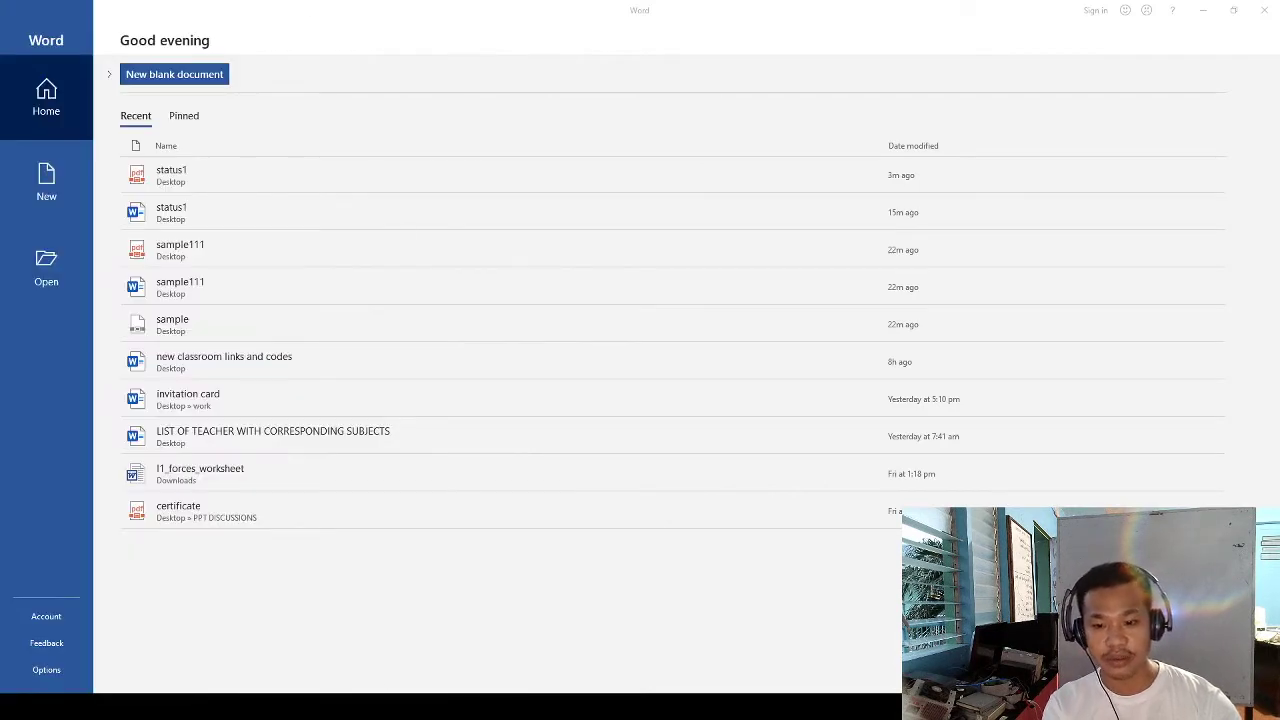
# Create a new blank document and paste the scanned PEAC certificate image into it.
pyautogui.click(166, 84)
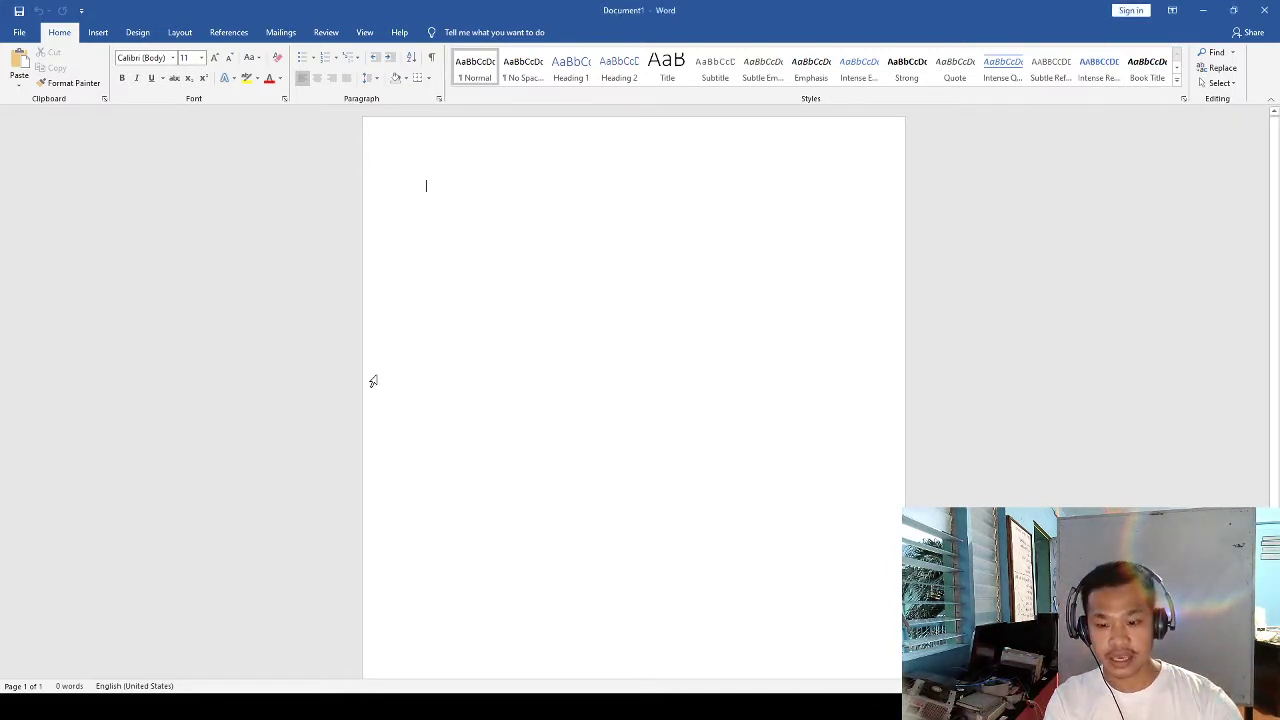
pyautogui.hotkey('ctrl', 'v')
pyautogui.scroll(-2, 620, 290)
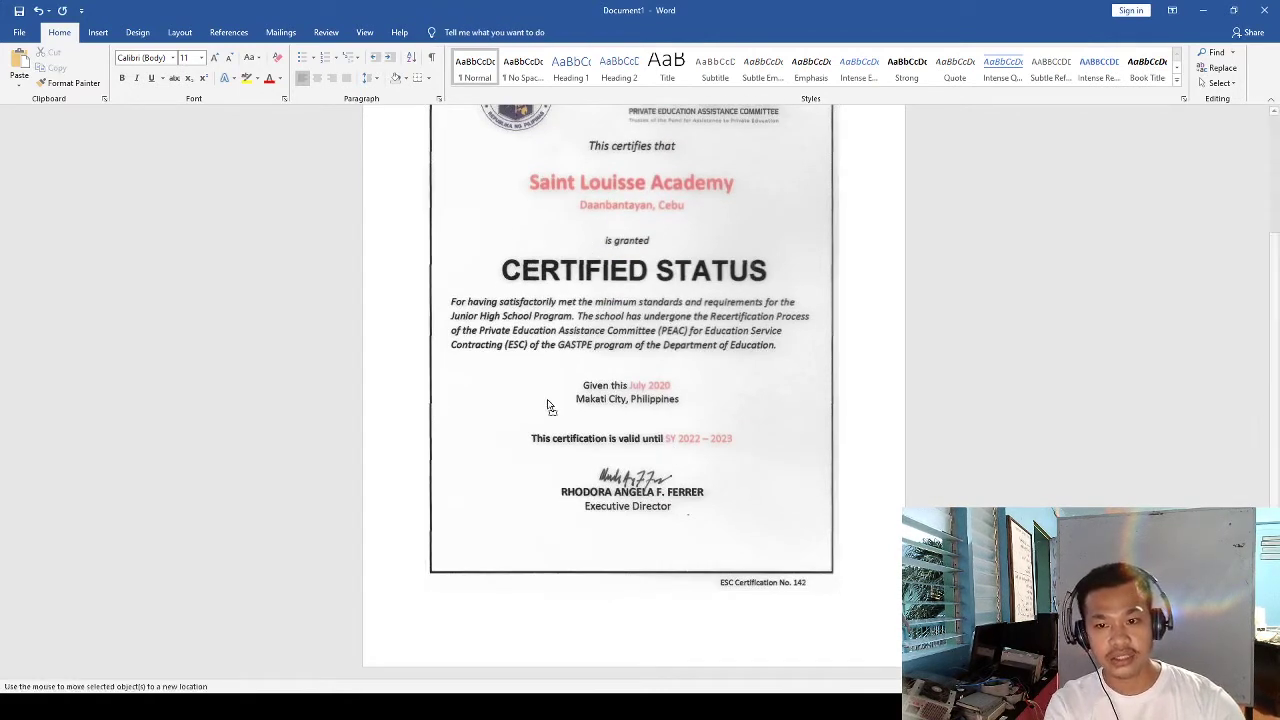
pyautogui.scroll(2, 540, 340)
pyautogui.scroll(1, 526, 278)
pyautogui.scroll(-2, 900, 323)
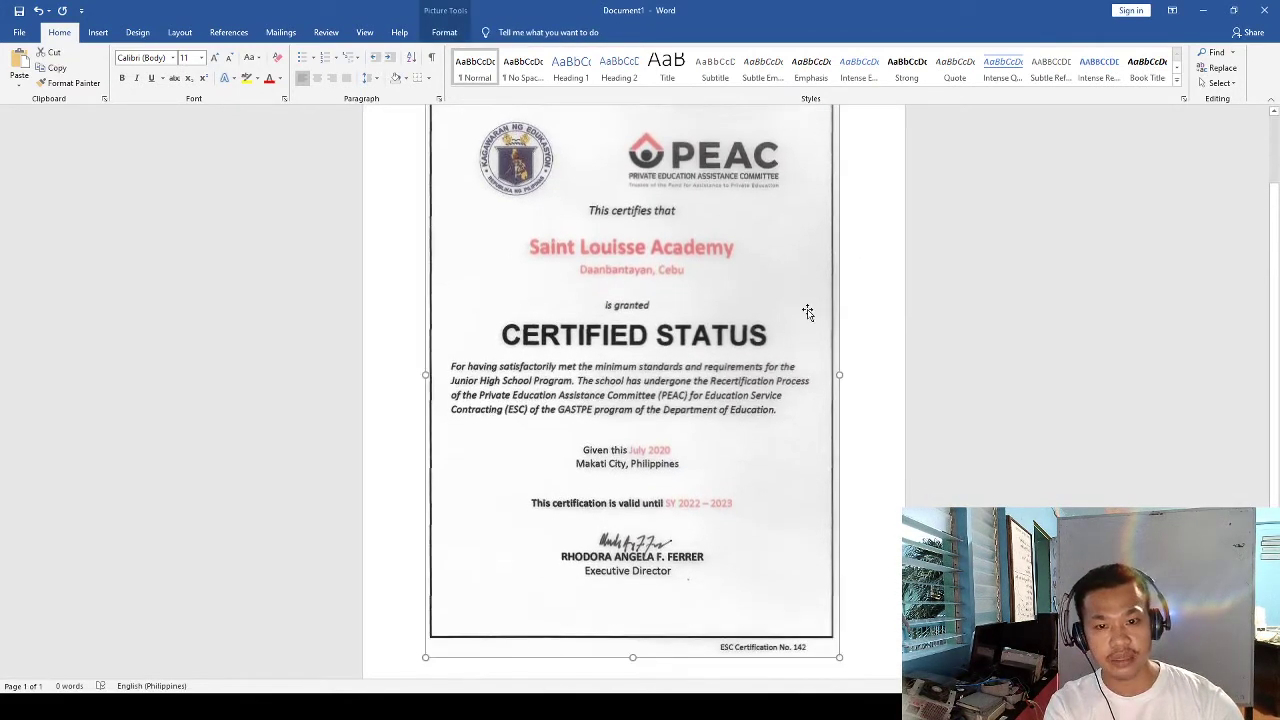
pyautogui.scroll(2, 843, 294)
pyautogui.click(847, 280)
pyautogui.scroll(-3, 851, 266)
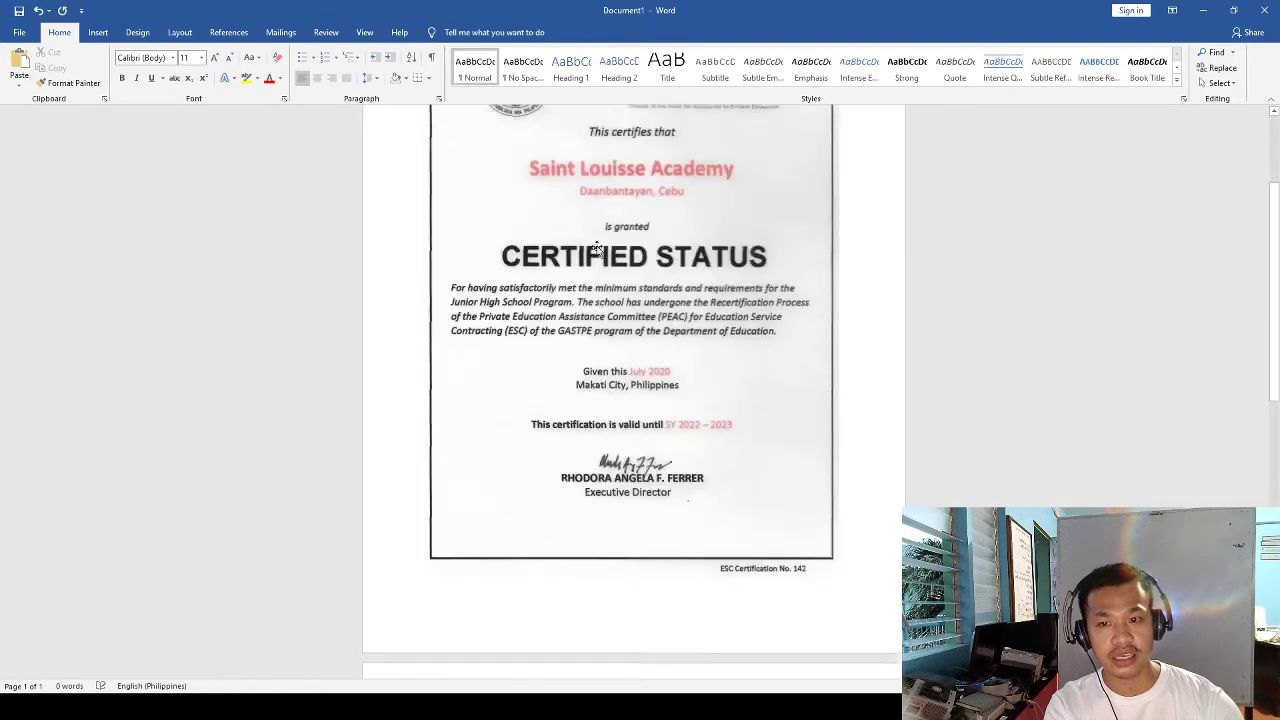
# Remove the stray 'gghghghghghghgh' test letters and the empty second page.
pyautogui.write('gghghghghghghgh')
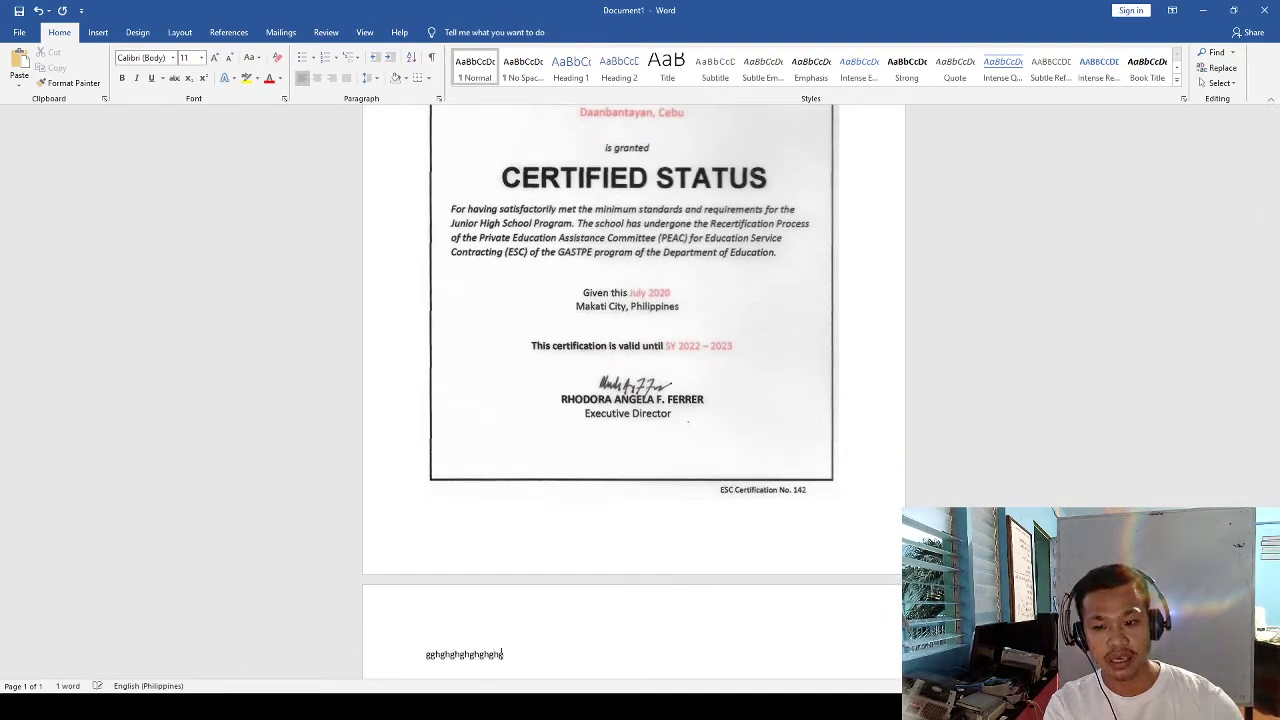
pyautogui.moveTo(514, 654); pyautogui.dragTo(423, 655)
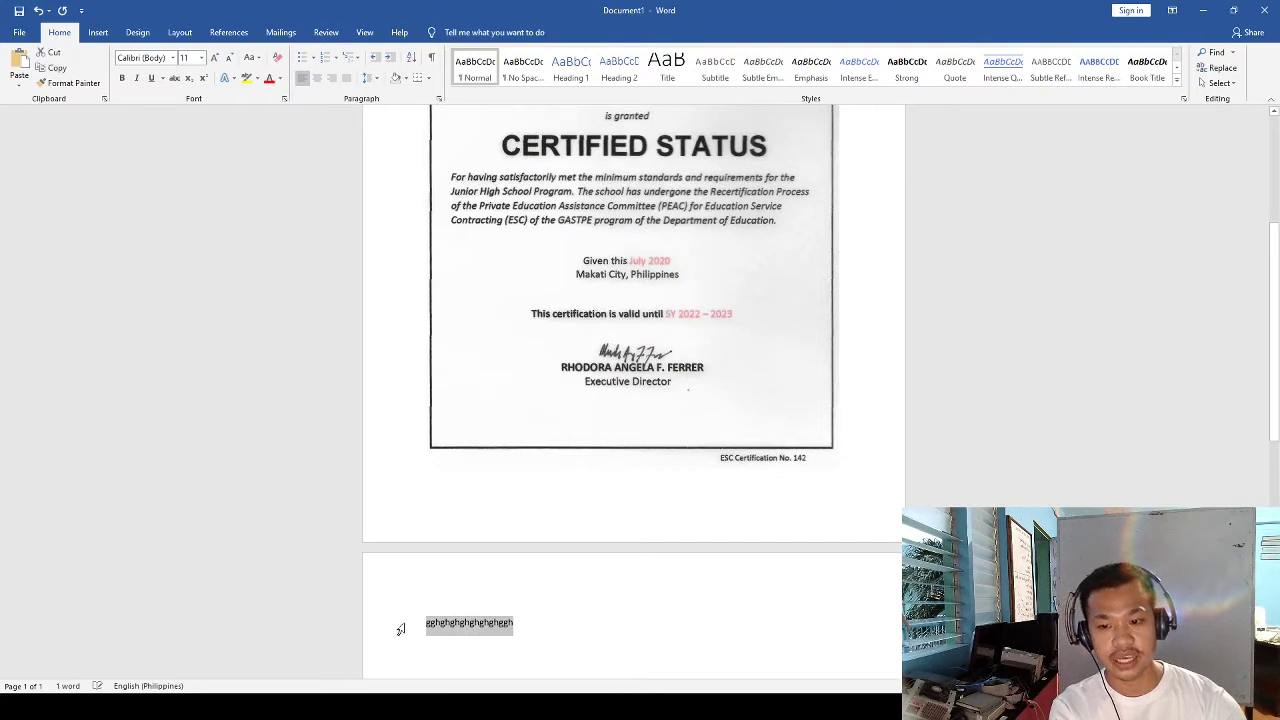
pyautogui.press('BackSpace')
pyautogui.click(500, 506)
pyautogui.scroll(3, 526, 529)
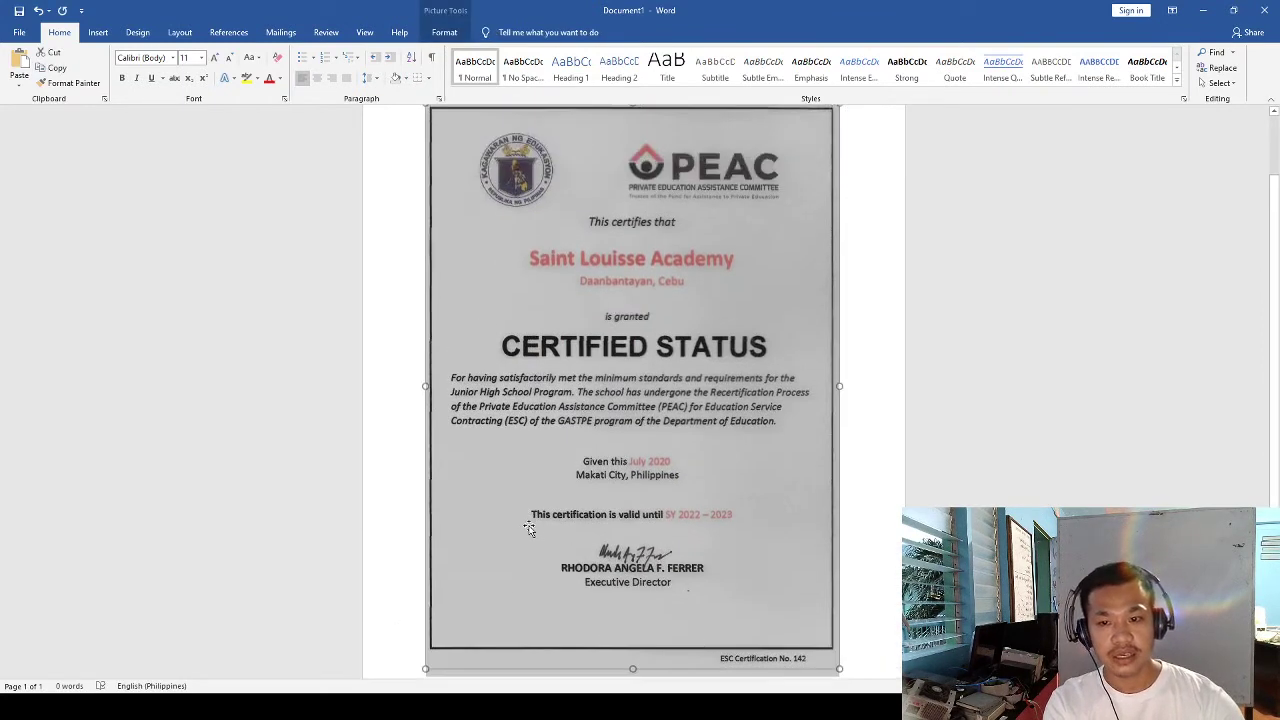
pyautogui.click(850, 225)
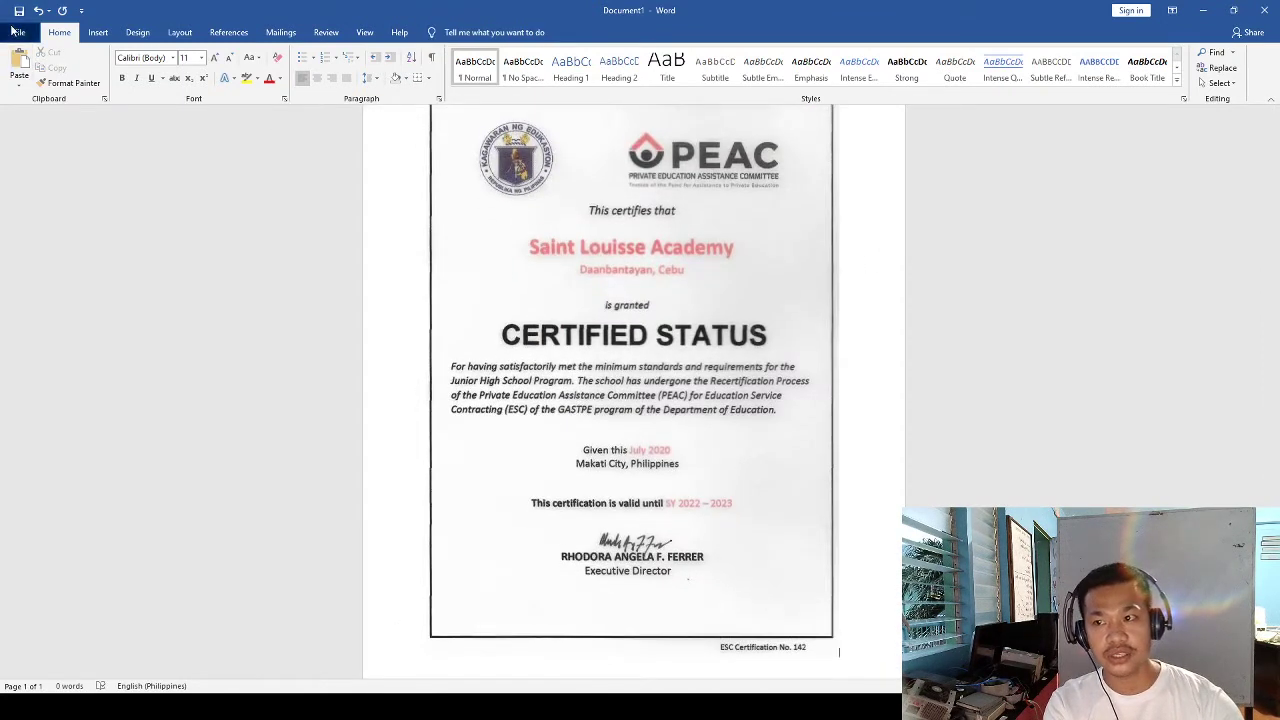
# Start Save As with Desktop as the location, then cancel without saving.
pyautogui.click(19, 32)
pyautogui.click(37, 216)
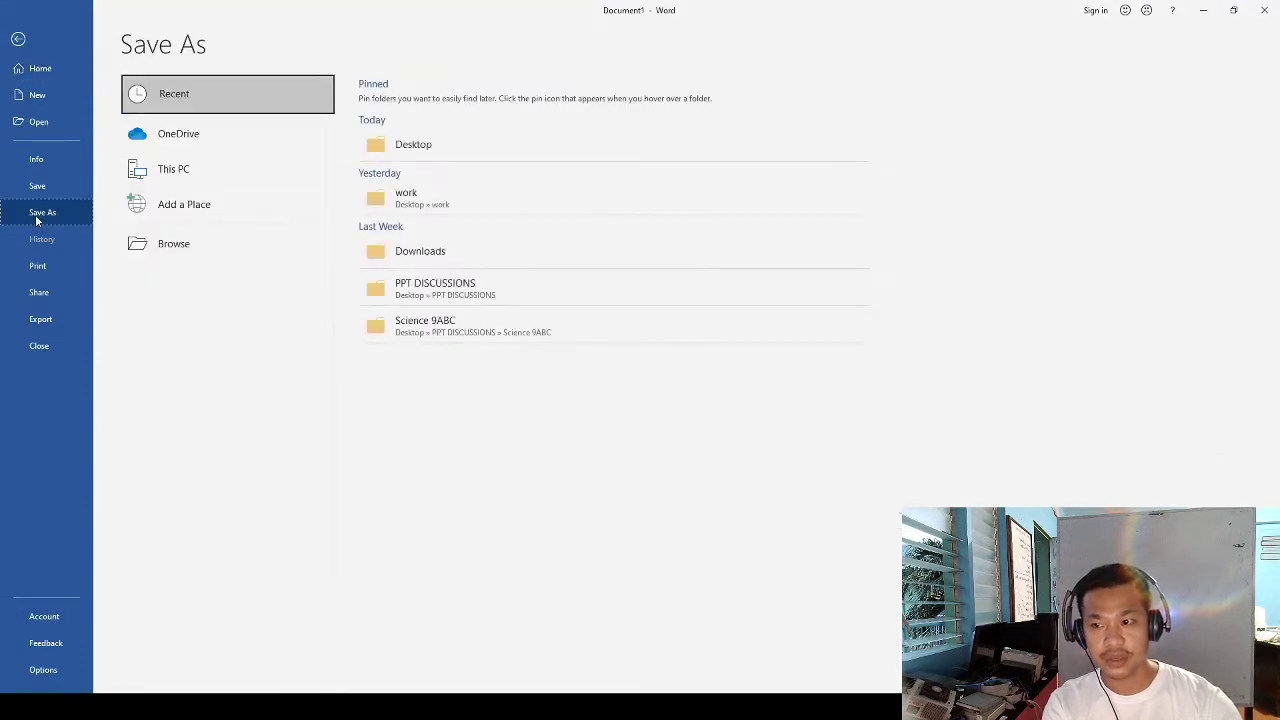
pyautogui.click(420, 144)
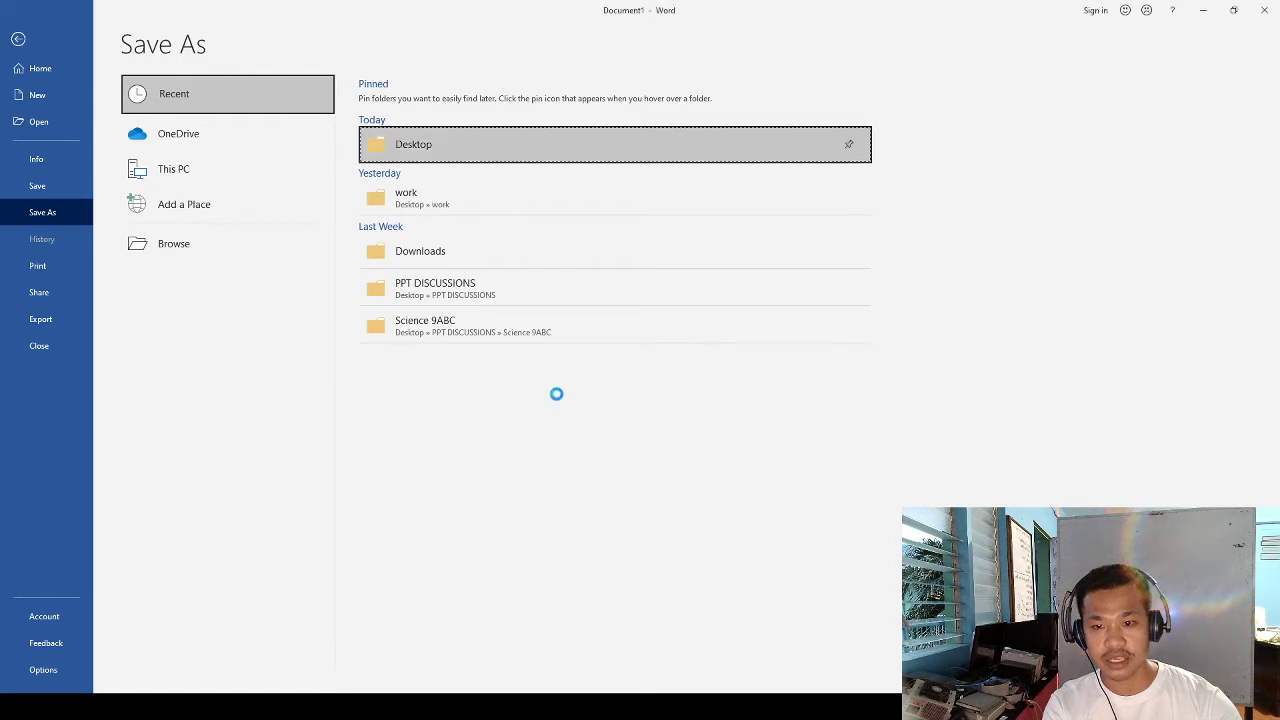
pyautogui.press('Escape')
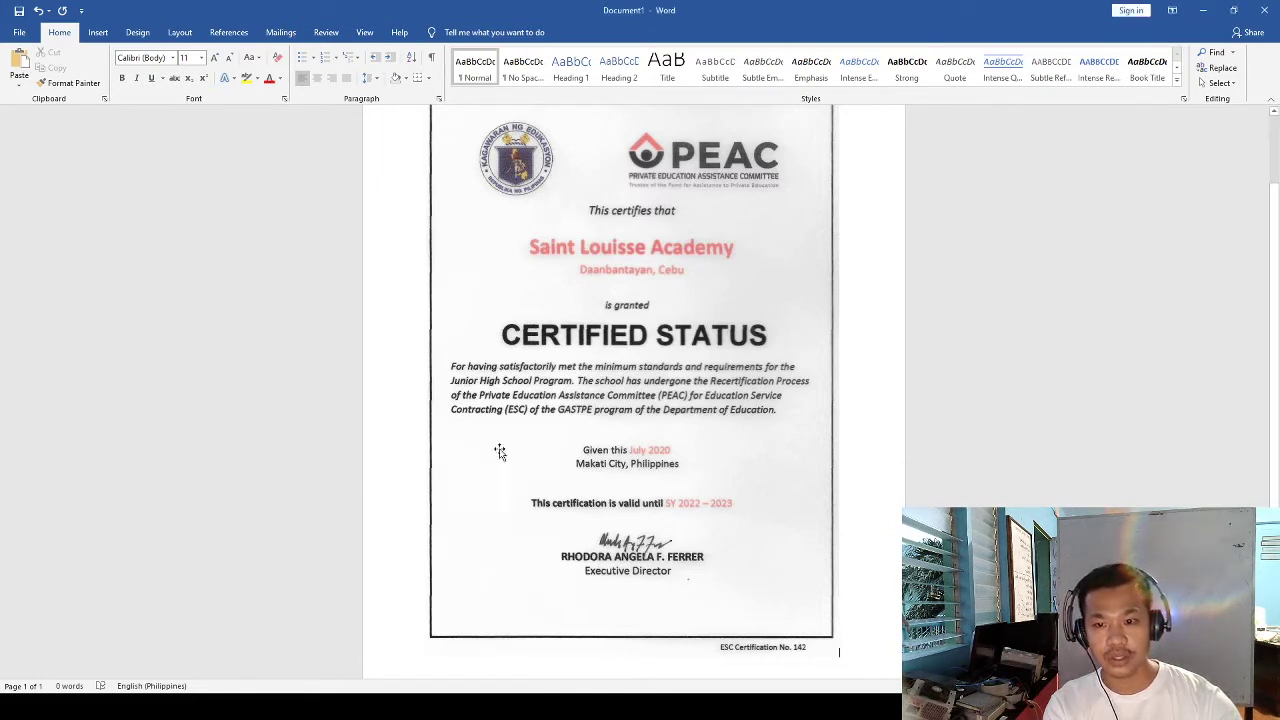
# Select the certificate picture and minimize the Word window.
pyautogui.scroll(2, 516, 287)
pyautogui.click(516, 287)
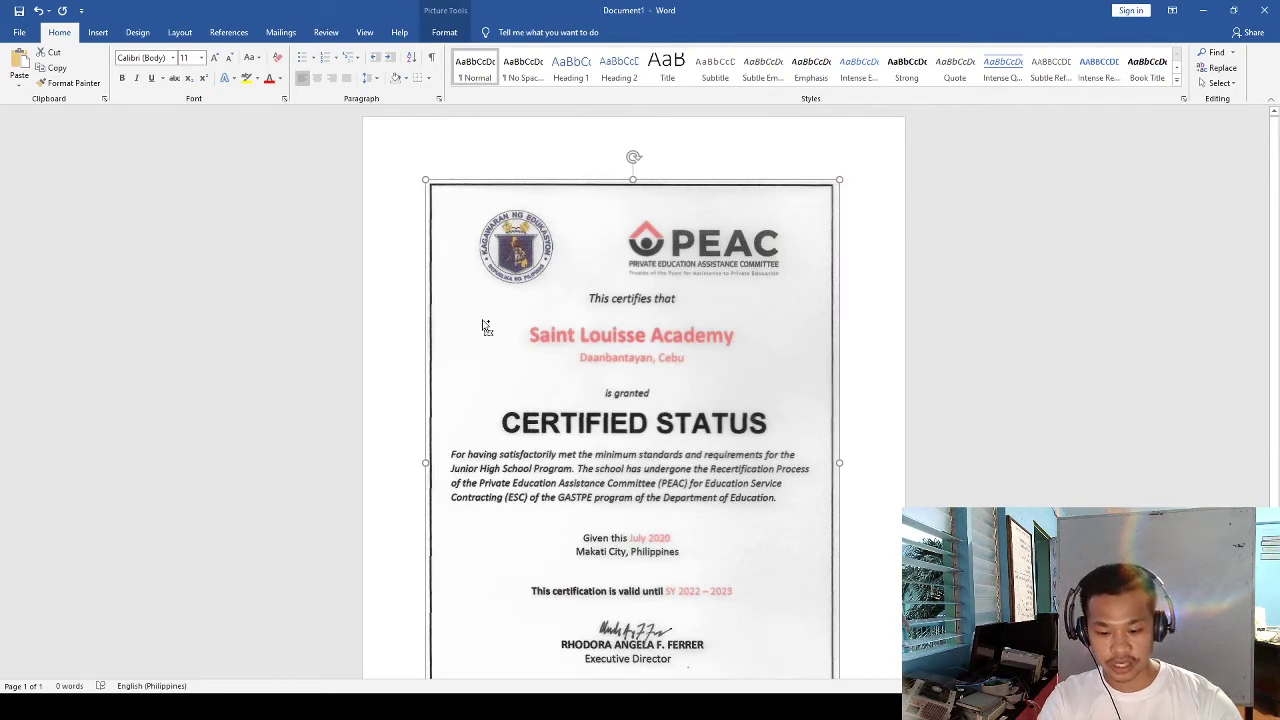
pyautogui.click(1203, 10)
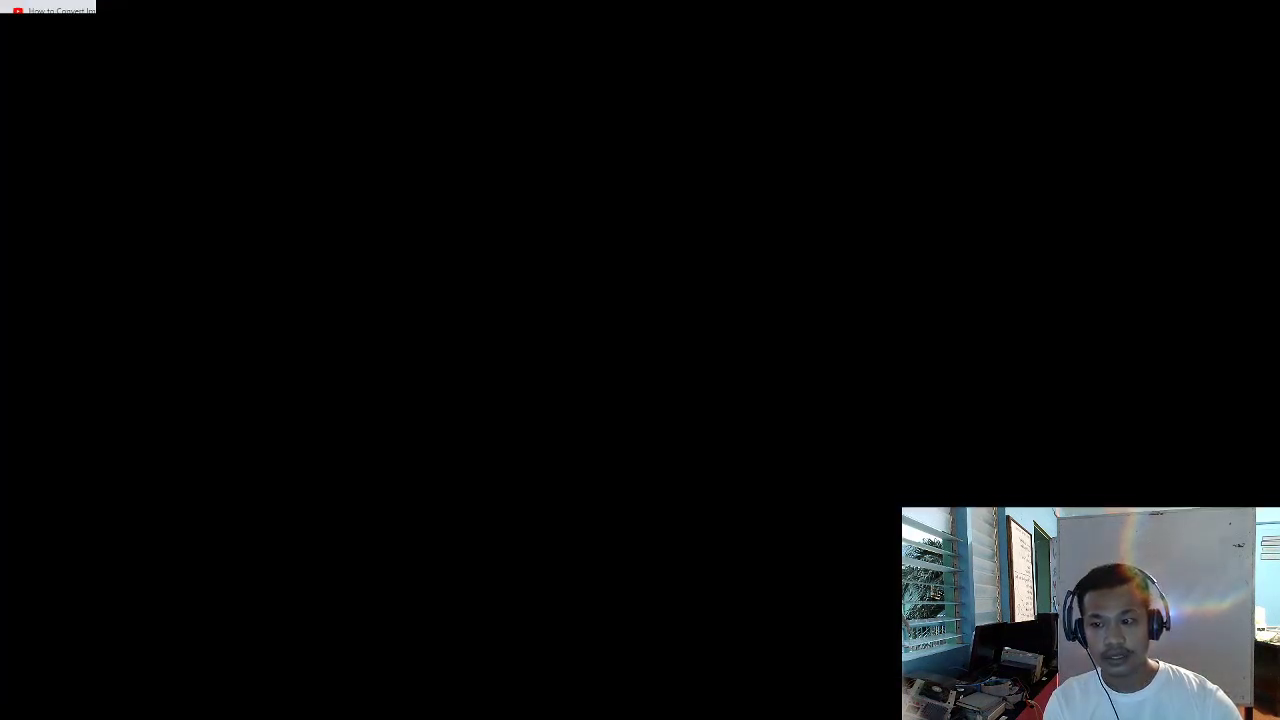
# Switch back to Word, showing the retyped status1 certificate document.
pyautogui.hotkey('alt', 'Tab')
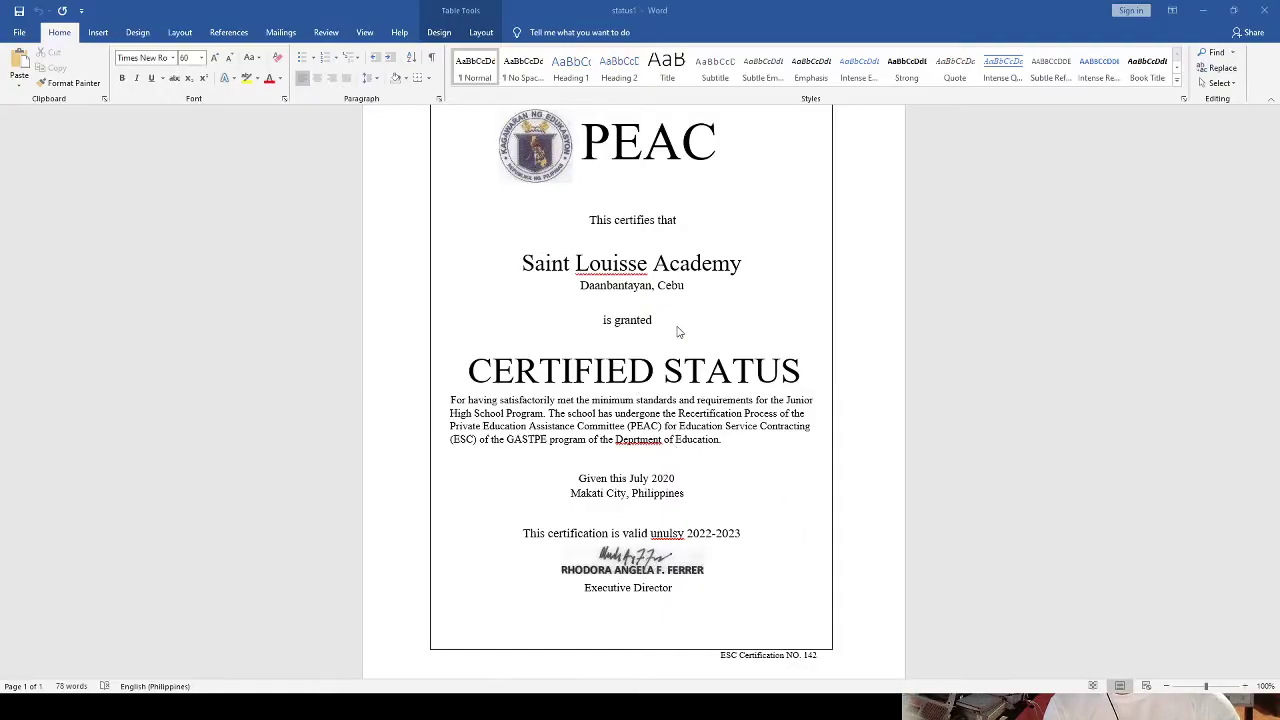
# Select and delete all of the status1 certificate content, bringing up the file start screen.
pyautogui.scroll(2, 596, 325)
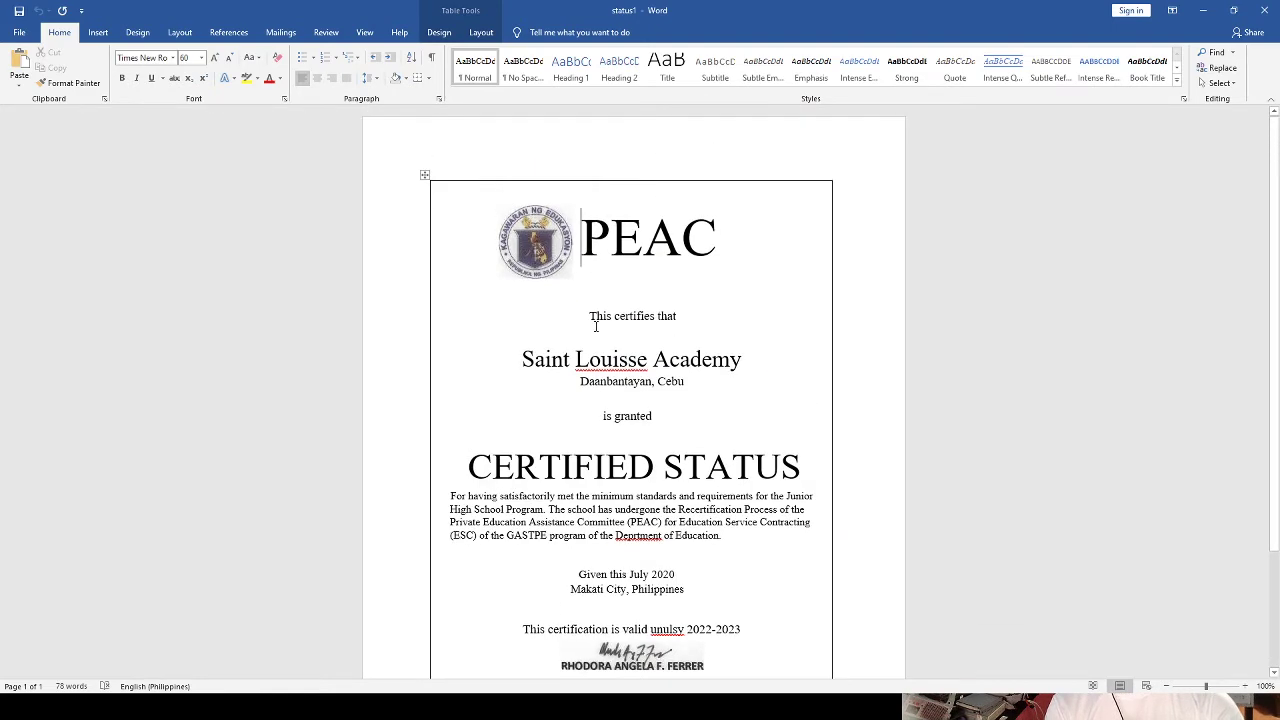
pyautogui.hotkey('ctrl', 'a')
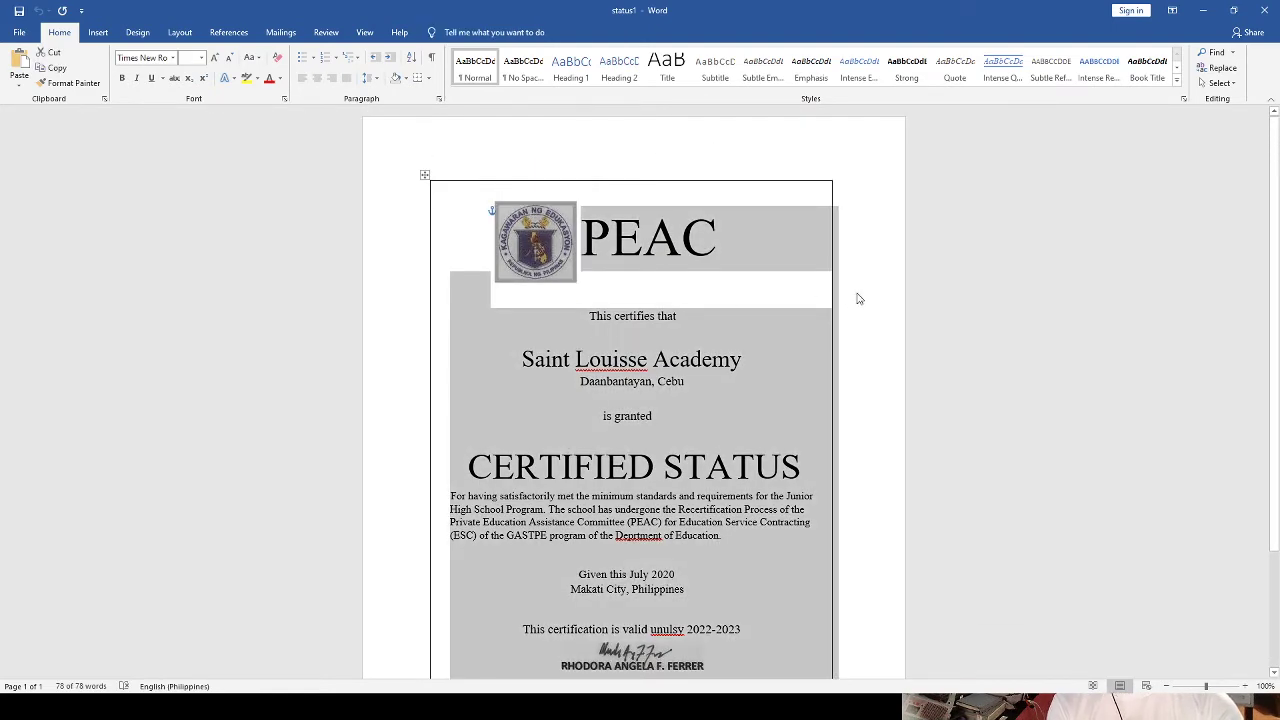
pyautogui.click(590, 355)
pyautogui.hotkey('ctrl', 'a')
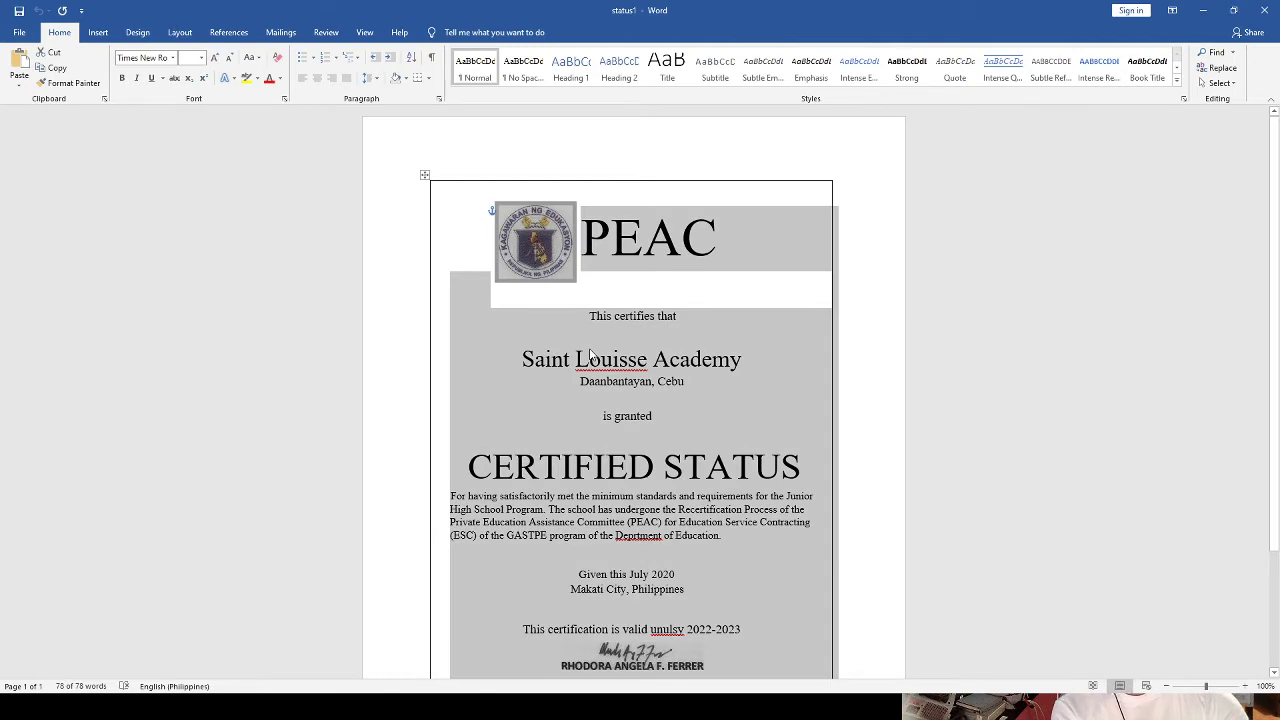
pyautogui.press('Delete')
pyautogui.click(19, 32)
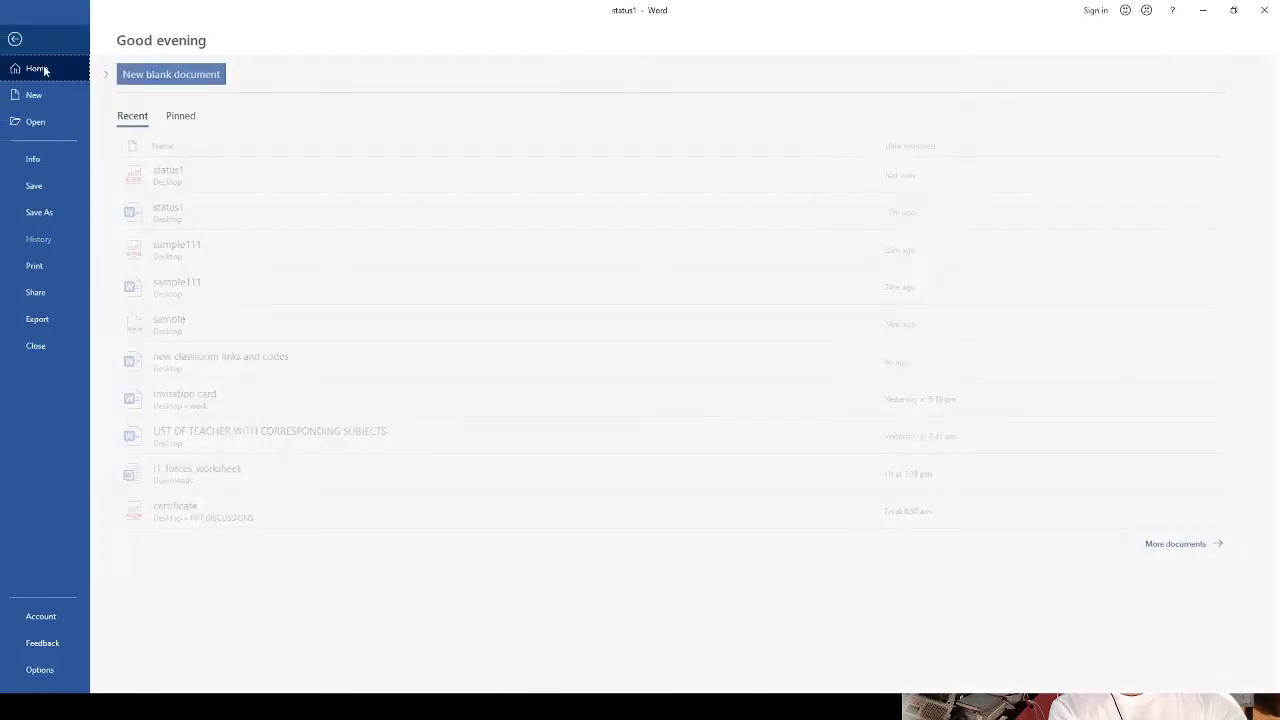
# Look over the New and Open file screens, then undo the deletion to restore the certificate.
pyautogui.click(46, 98)
pyautogui.click(48, 121)
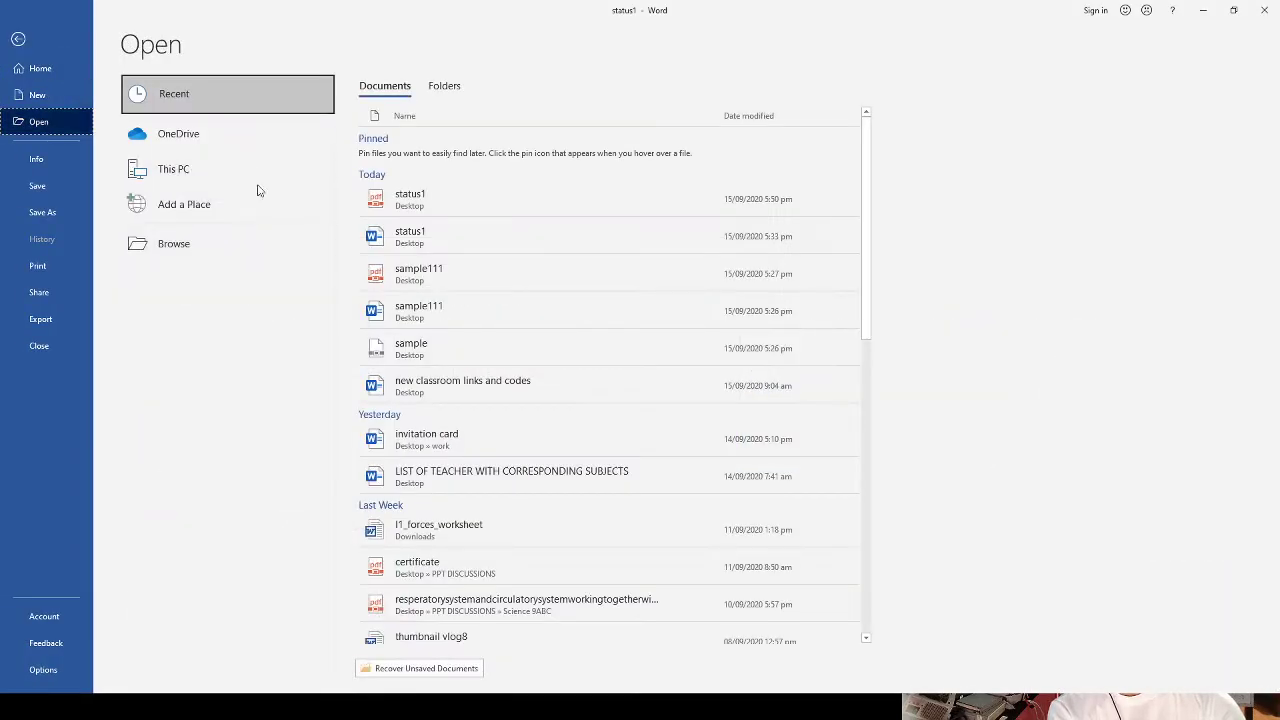
pyautogui.press('Escape')
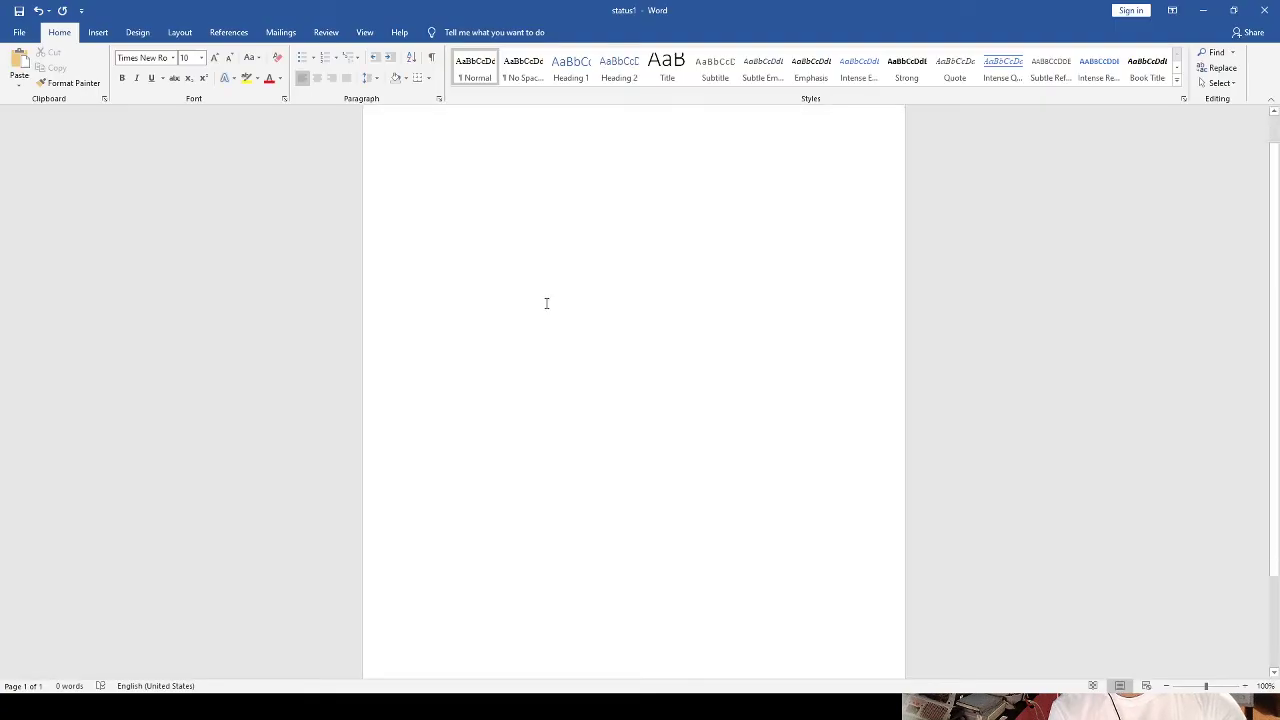
pyautogui.hotkey('ctrl', 'z')
pyautogui.scroll(2, 563, 337)
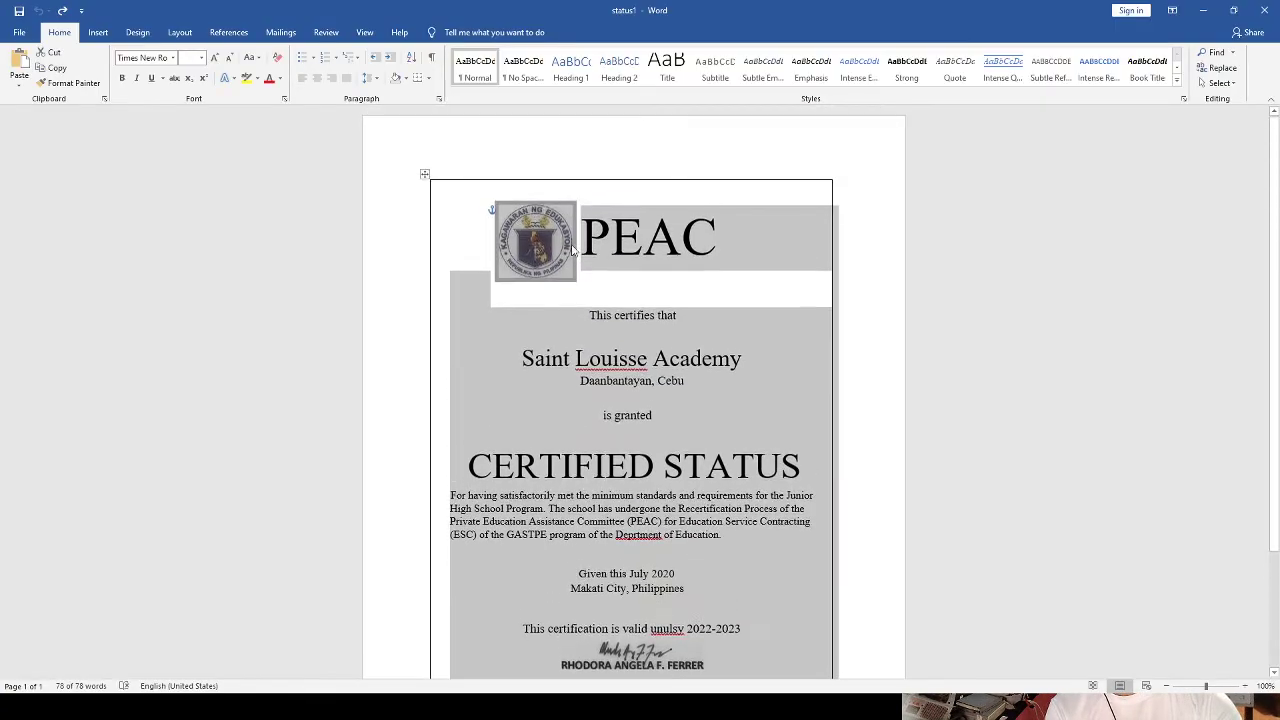
pyautogui.click(326, 303)
pyautogui.scroll(-2, 326, 303)
pyautogui.scroll(3, 326, 303)
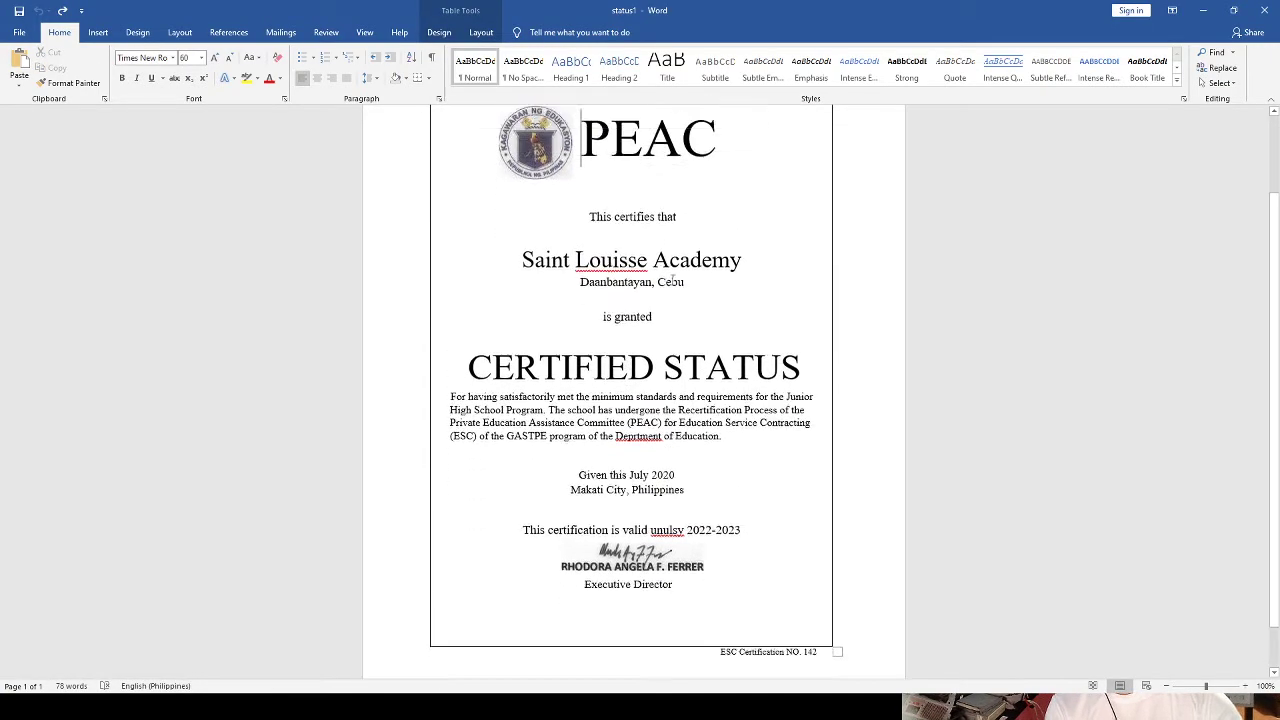
# Inspect the restored text, including CERTIFIED STATUS and the body paragraph, removing stray typed characters.
pyautogui.click(589, 291)
pyautogui.write('ldskjdgd')
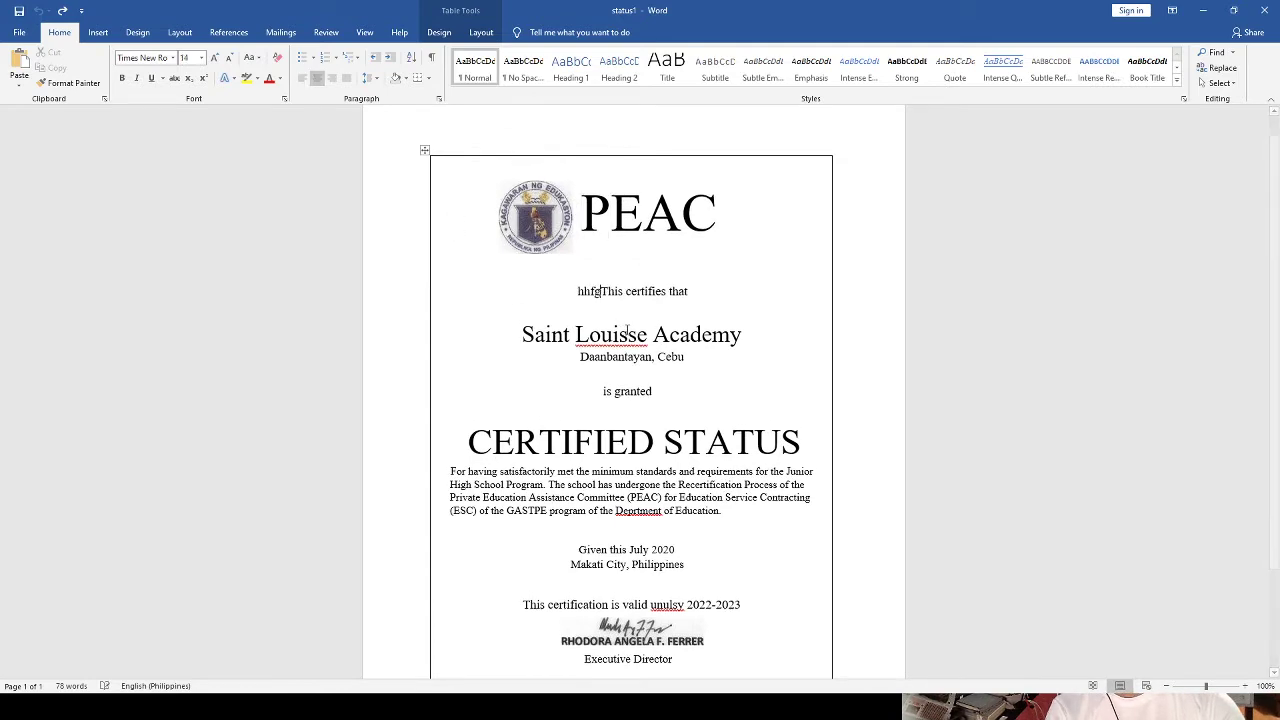
pyautogui.press('BackSpace')
pyautogui.press('BackSpace')
pyautogui.press('BackSpace')
pyautogui.press('BackSpace')
pyautogui.press('BackSpace')
pyautogui.press('BackSpace')
pyautogui.press('BackSpace')
pyautogui.press('BackSpace')
pyautogui.click(896, 360)
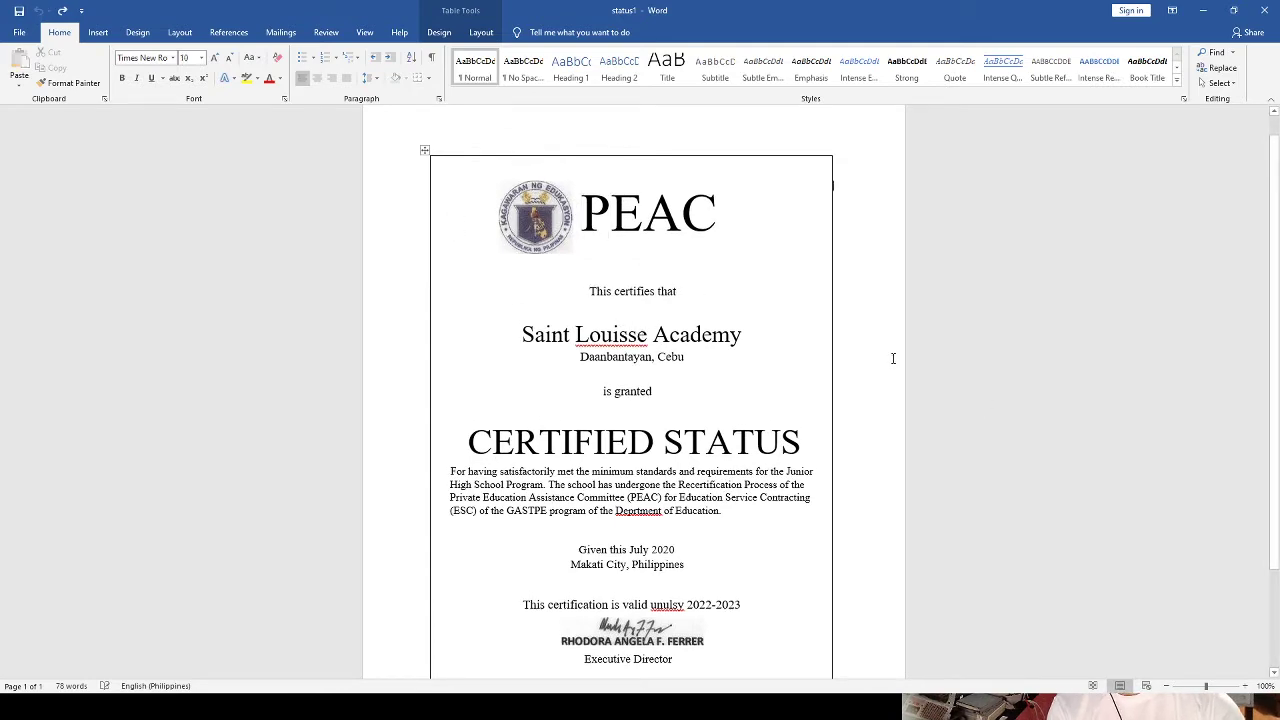
pyautogui.scroll(-3, 580, 337)
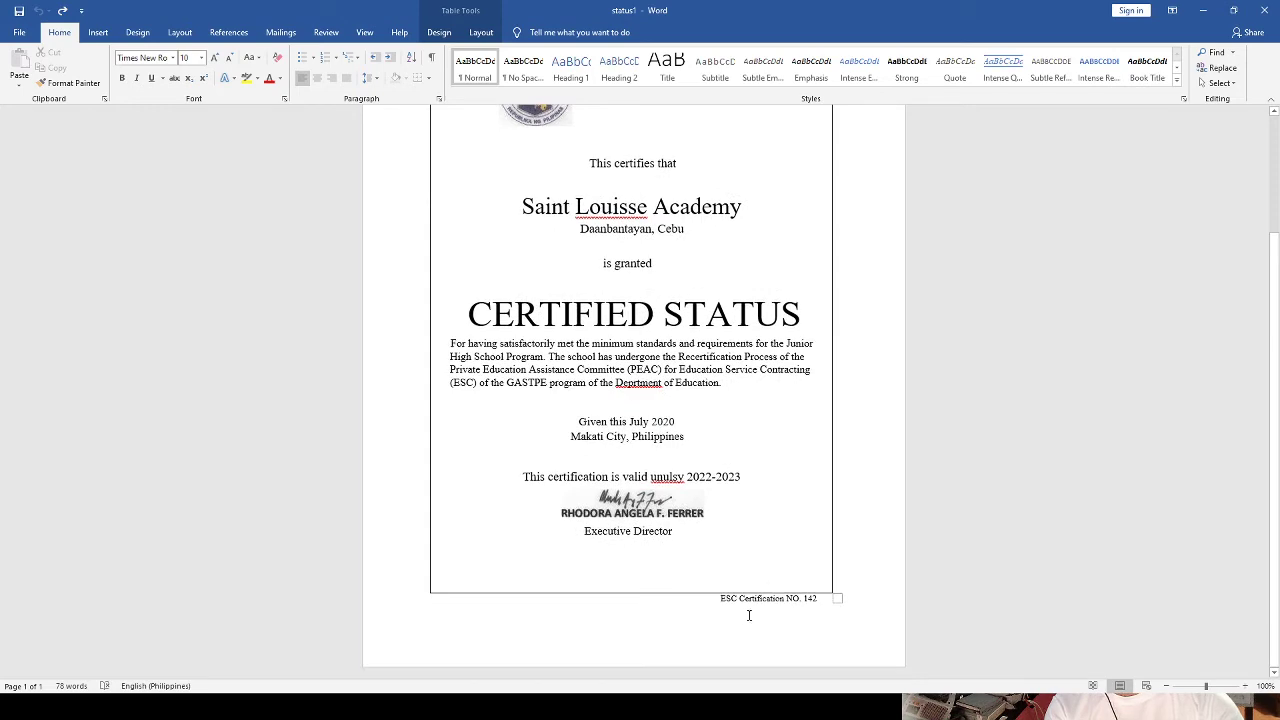
pyautogui.scroll(3, 660, 540)
pyautogui.click(684, 466)
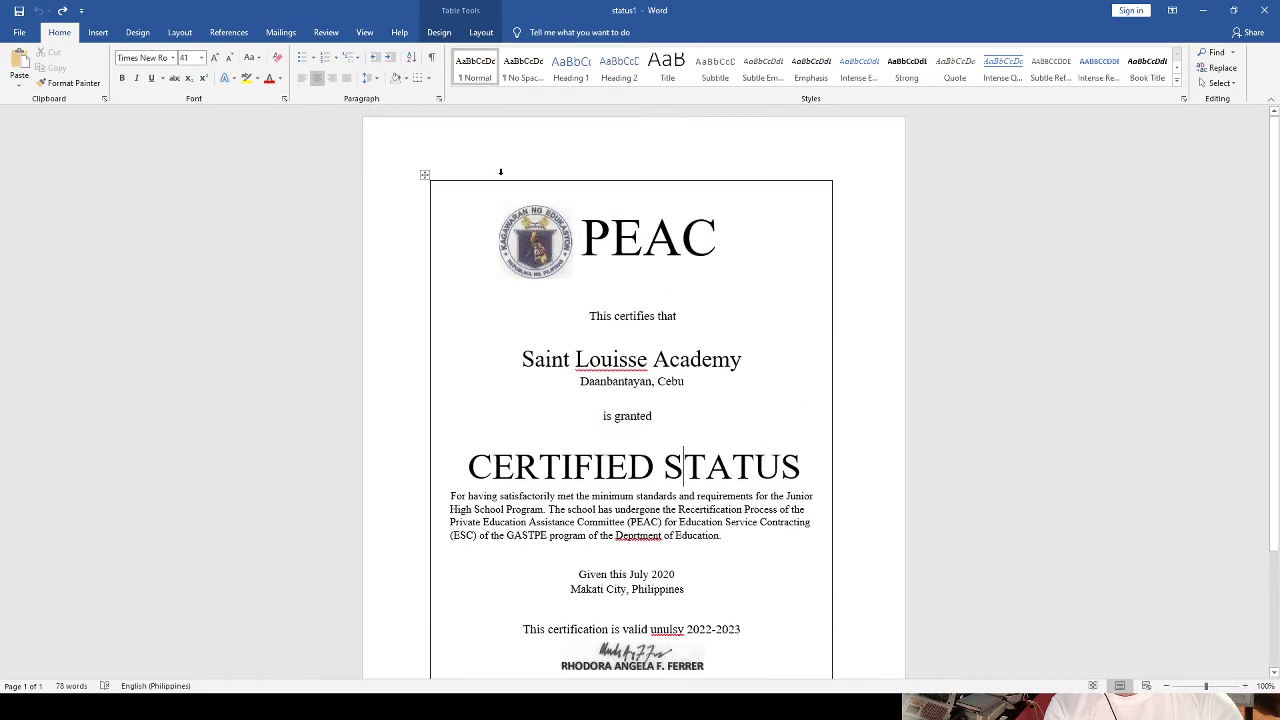
pyautogui.click(893, 340)
pyautogui.scroll(-1, 680, 393)
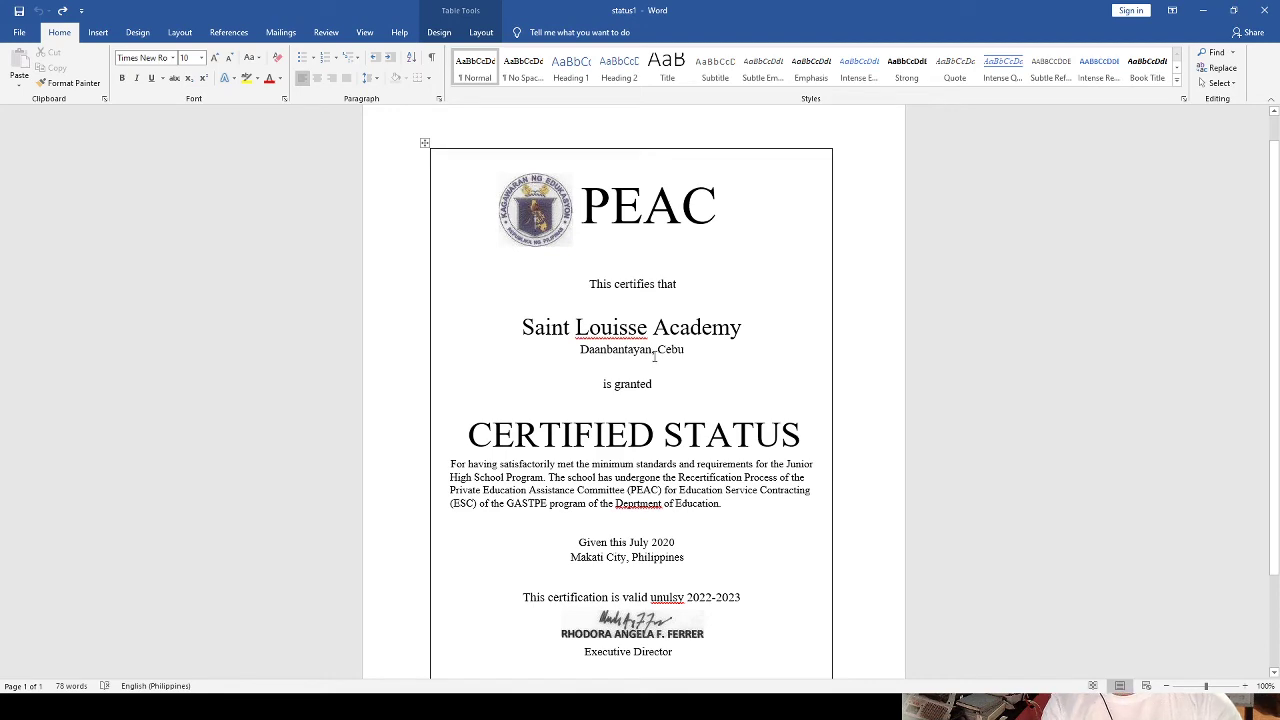
pyautogui.click(565, 477)
pyautogui.scroll(-3, 697, 452)
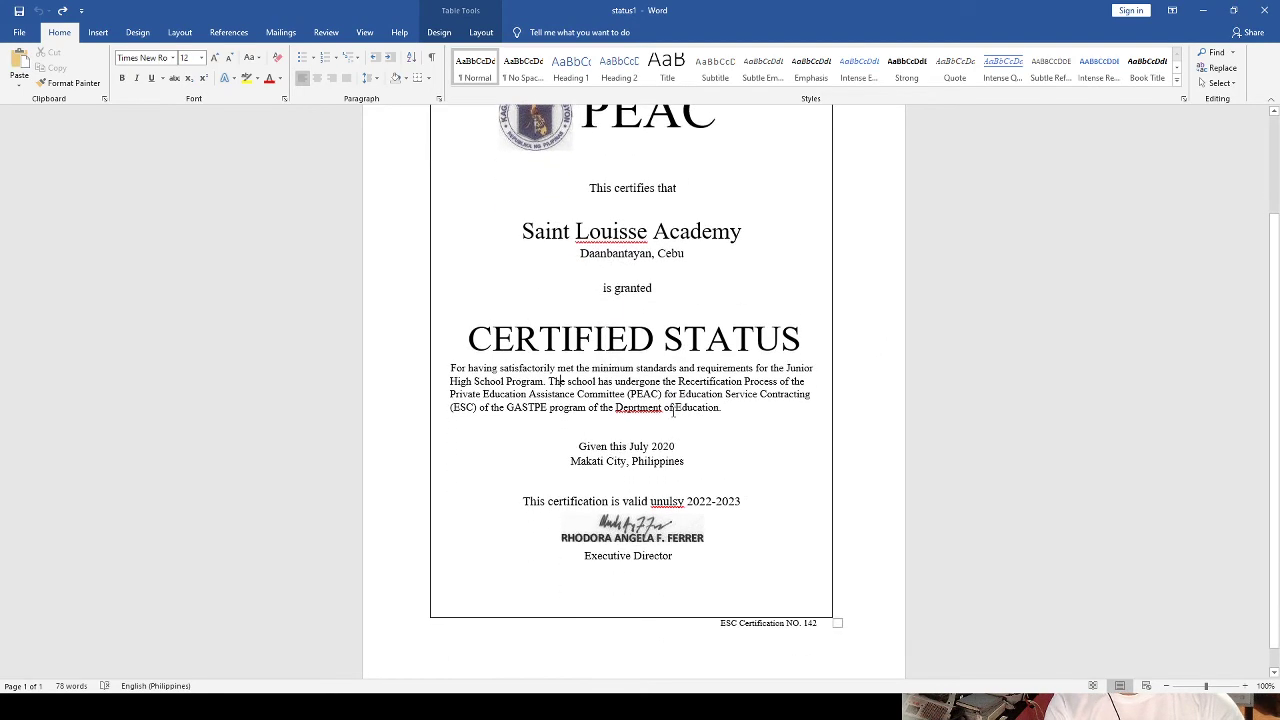
pyautogui.scroll(4, 655, 404)
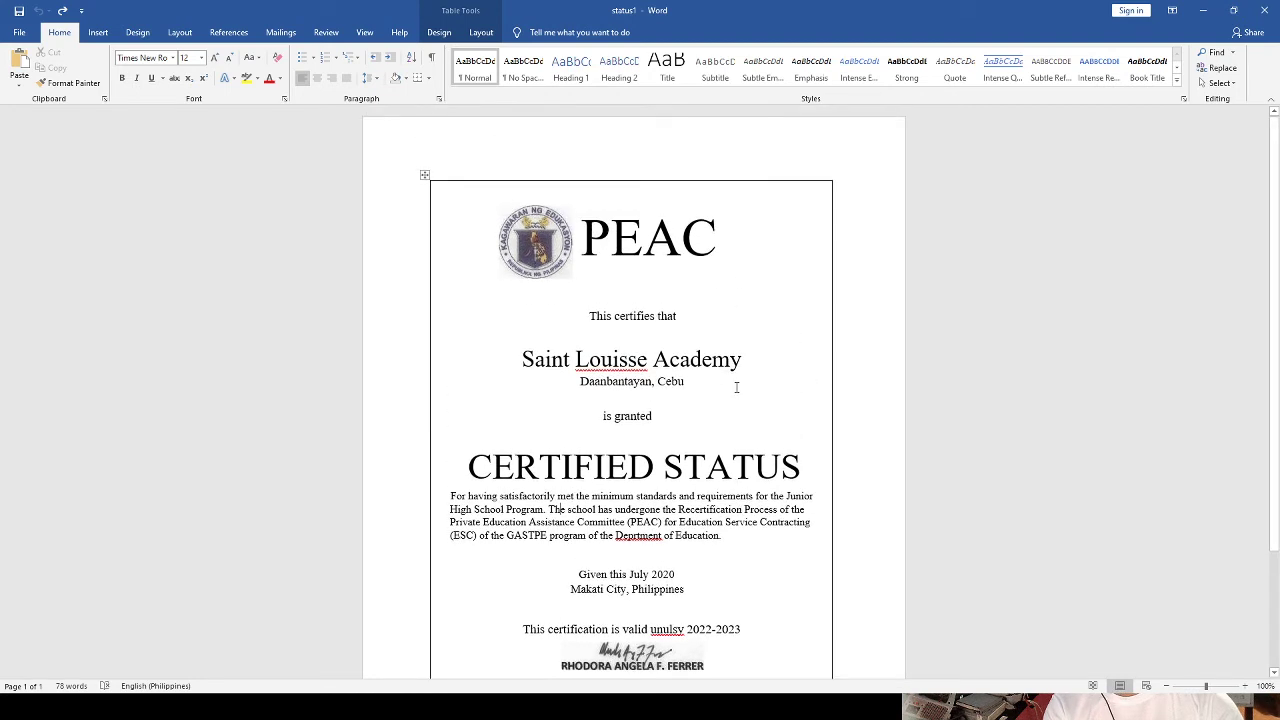